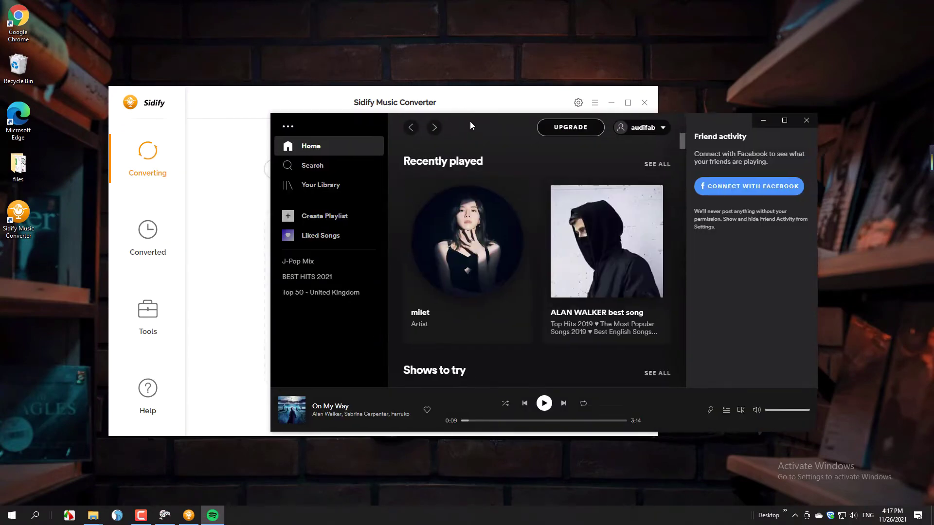
Step: Move the Spotify window aside and bring Sidify Music Converter forward
mouse_move(470, 121)
left_mouse_down()
mouse_move(505, 130)
mouse_move(638, 205)
left_mouse_up()
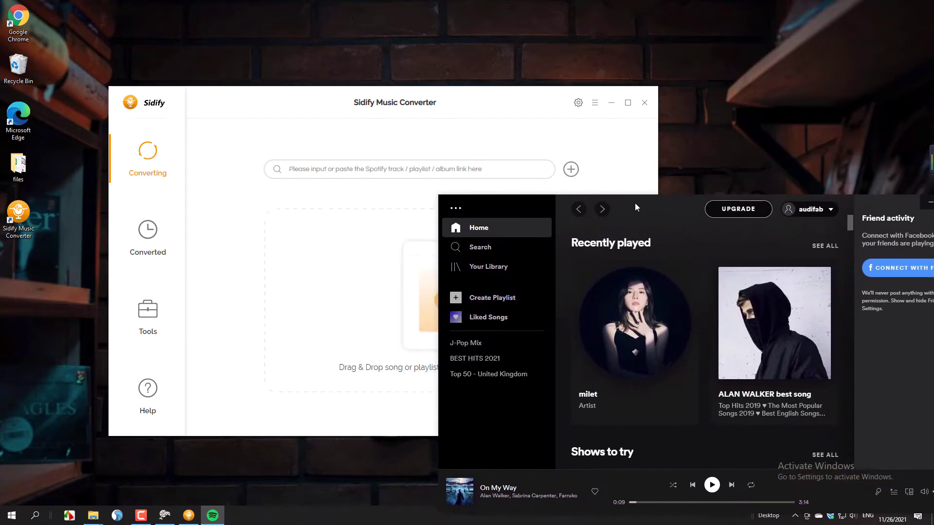
left_click(378, 321)
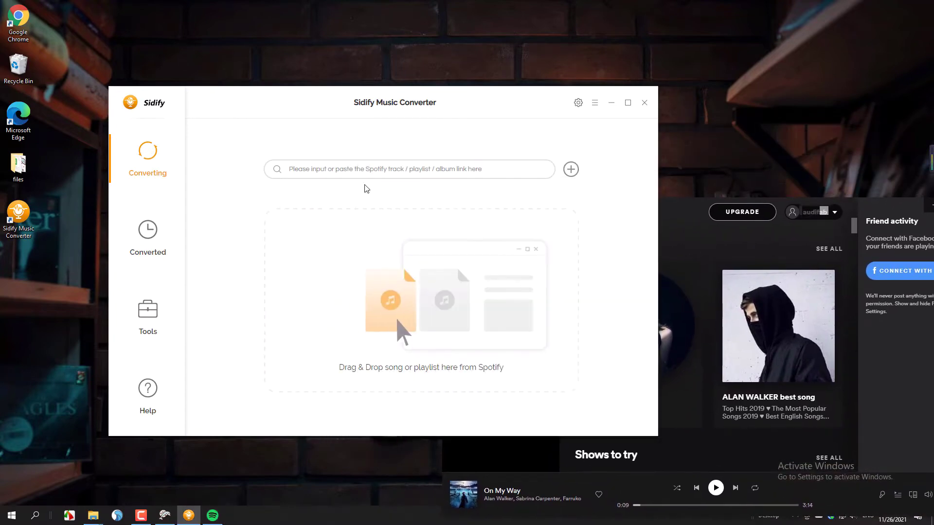
left_click(357, 169)
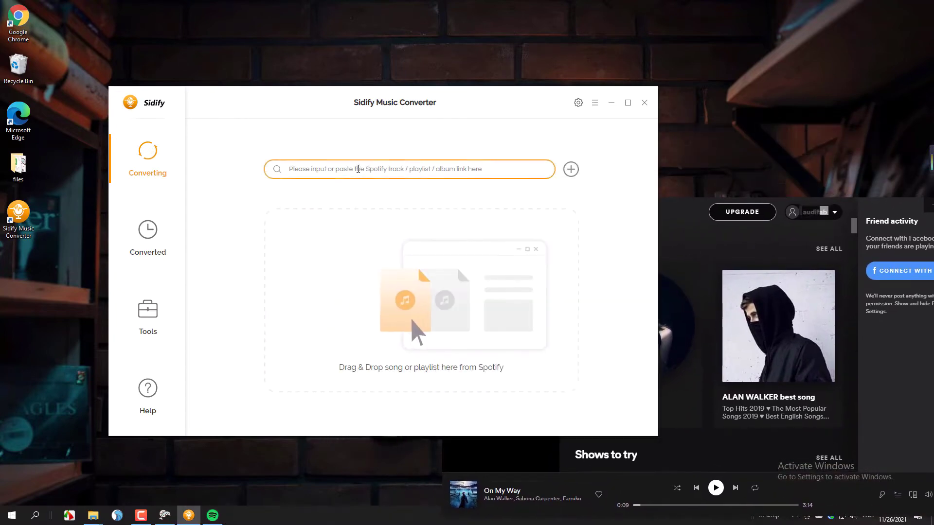
left_click(345, 304)
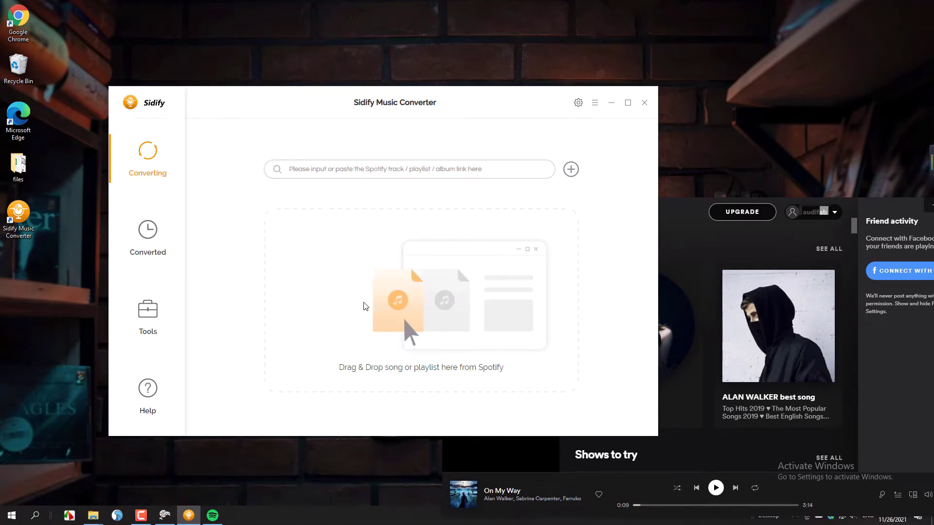
Step: Open BEST HITS 2021 in Spotify, drag it into Sidify, and cancel the import
left_click(675, 206)
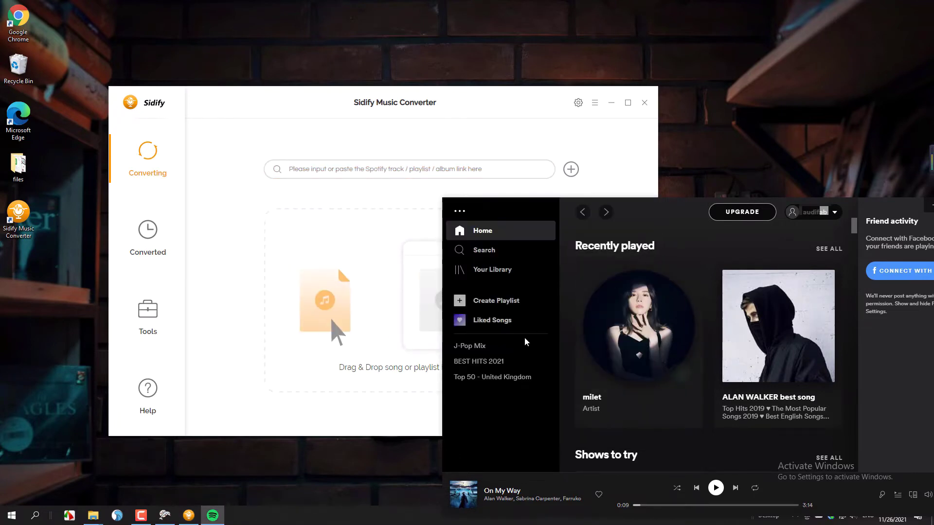
left_click(479, 361)
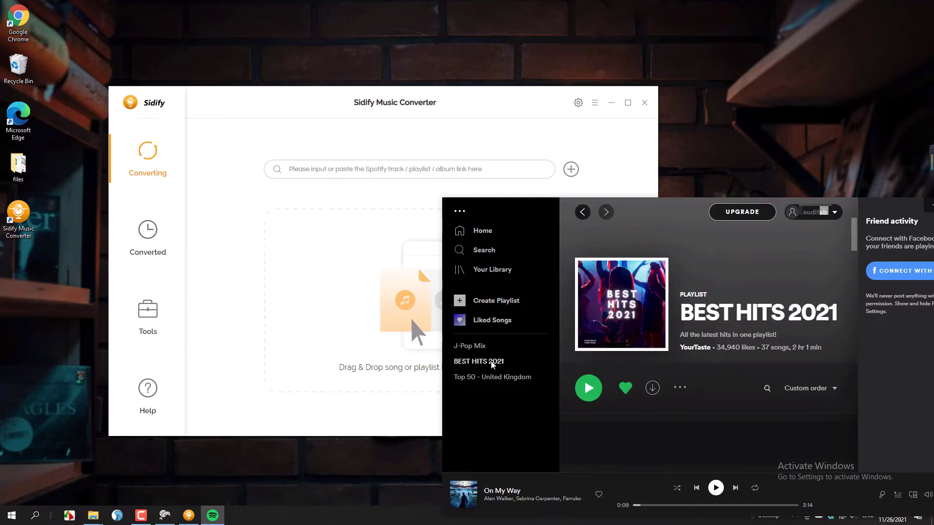
left_click_drag(598, 335, 381, 322)
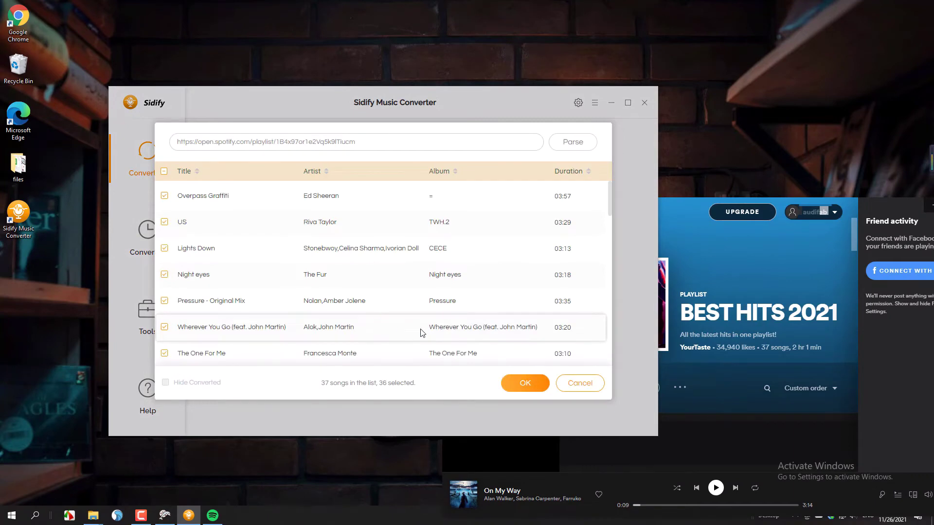
left_click(574, 383)
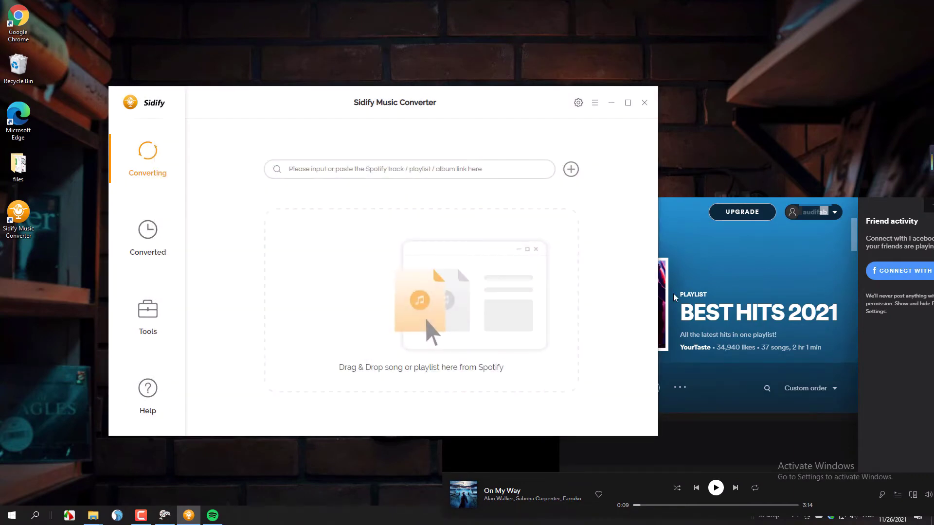
left_click(710, 226)
Step: Copy the BEST HITS 2021 playlist link and load it into Sidify's URL box
left_click_drag(671, 210, 694, 115)
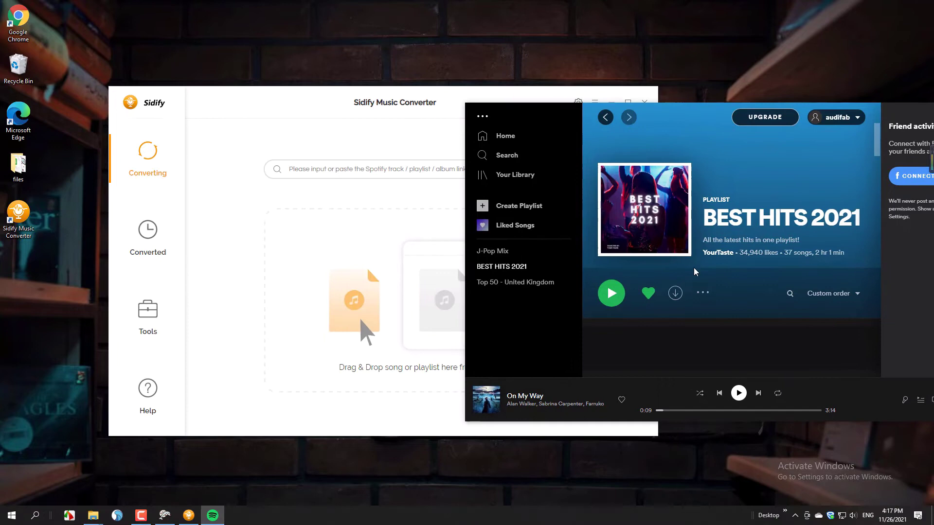
left_click(703, 294)
mouse_move(737, 268)
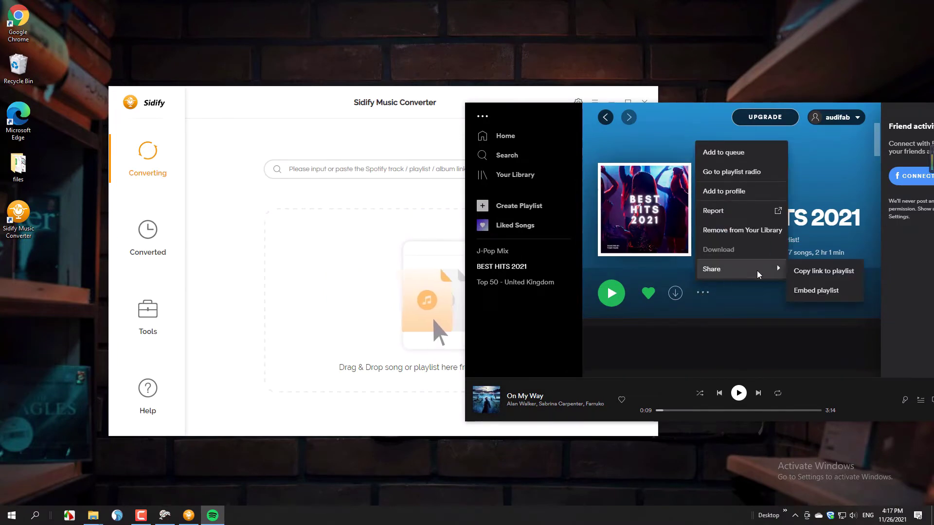
left_click(825, 270)
left_click(349, 174)
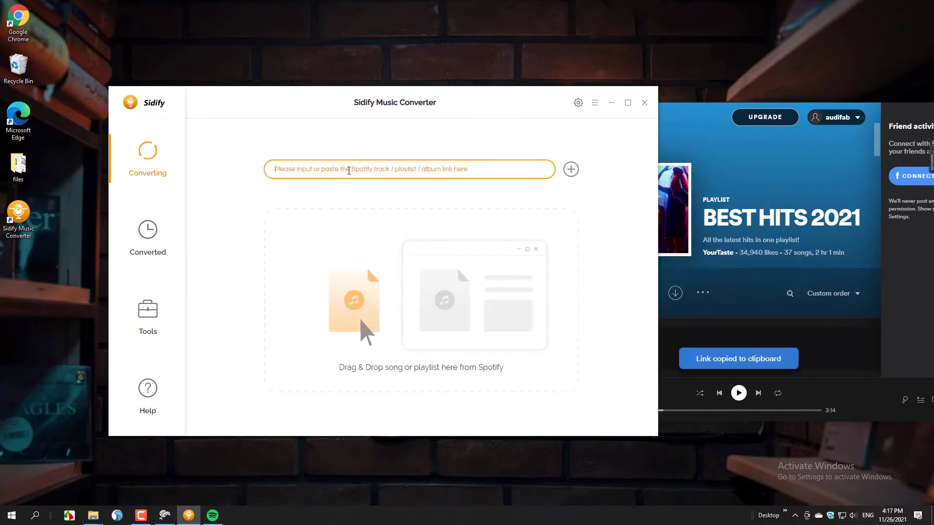
right_click(348, 173)
left_click(380, 212)
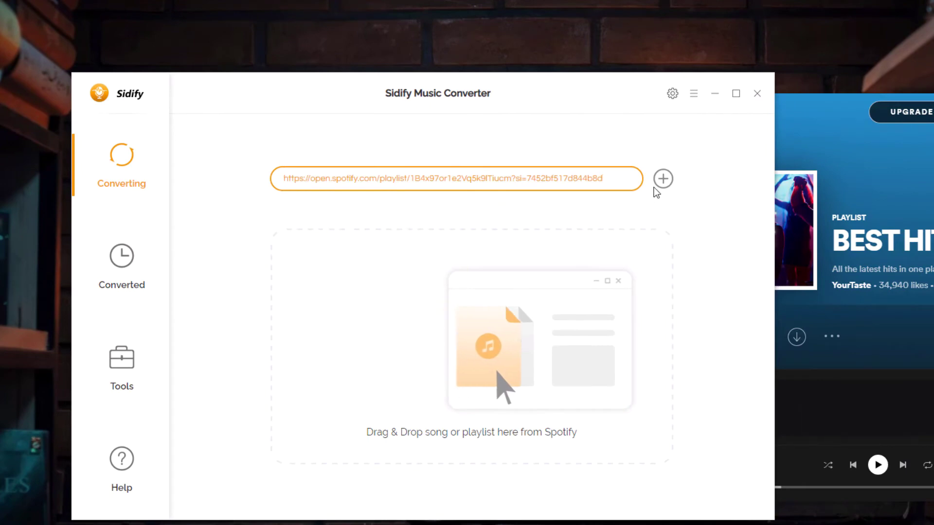
left_click(663, 179)
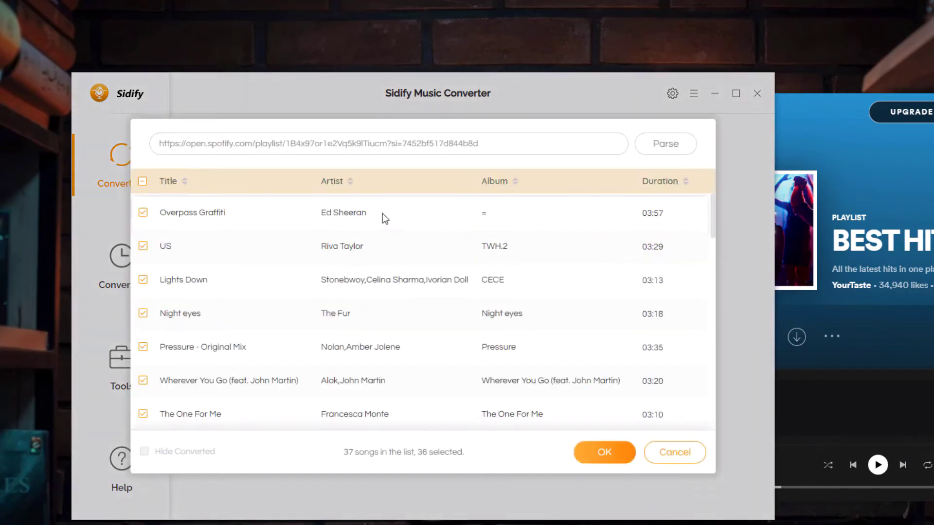
Step: Select only Overpass Graffiti, US and Lights Down and add them
left_click(142, 182)
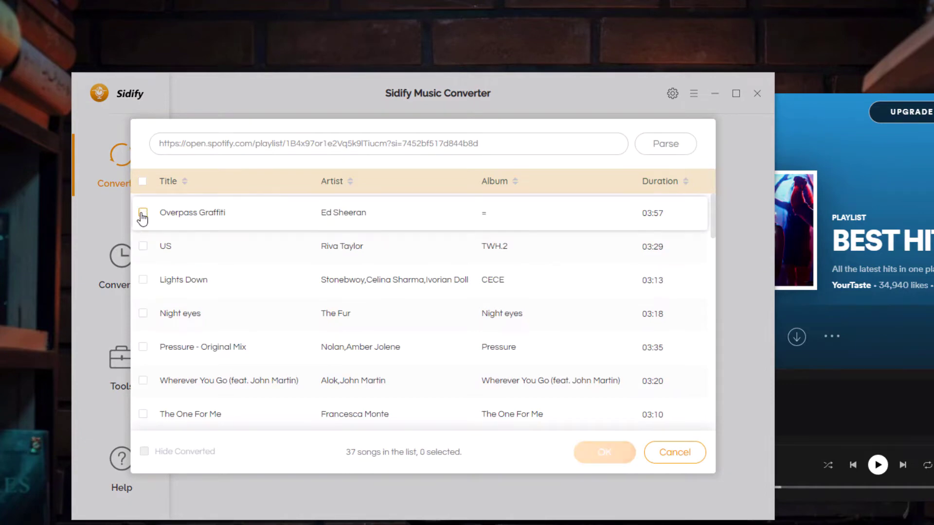
left_click(142, 213)
left_click(142, 248)
left_click(142, 280)
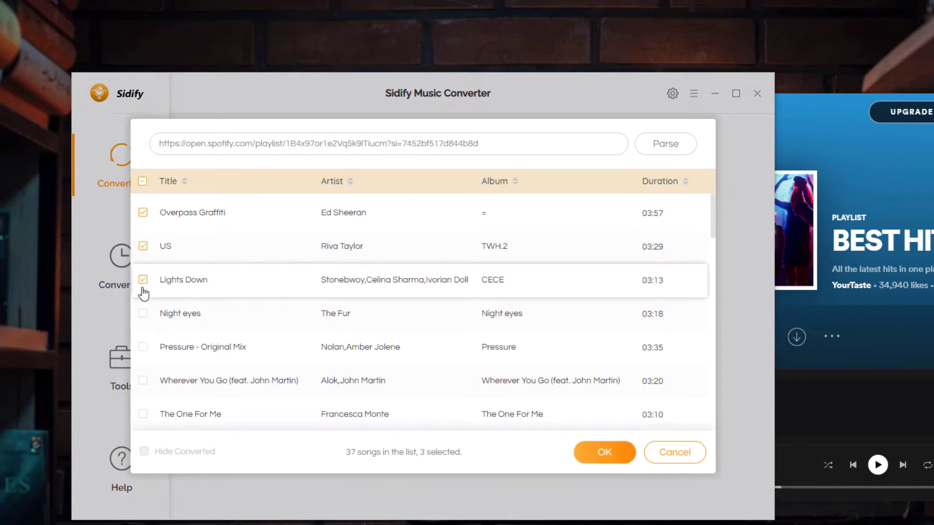
left_click(597, 453)
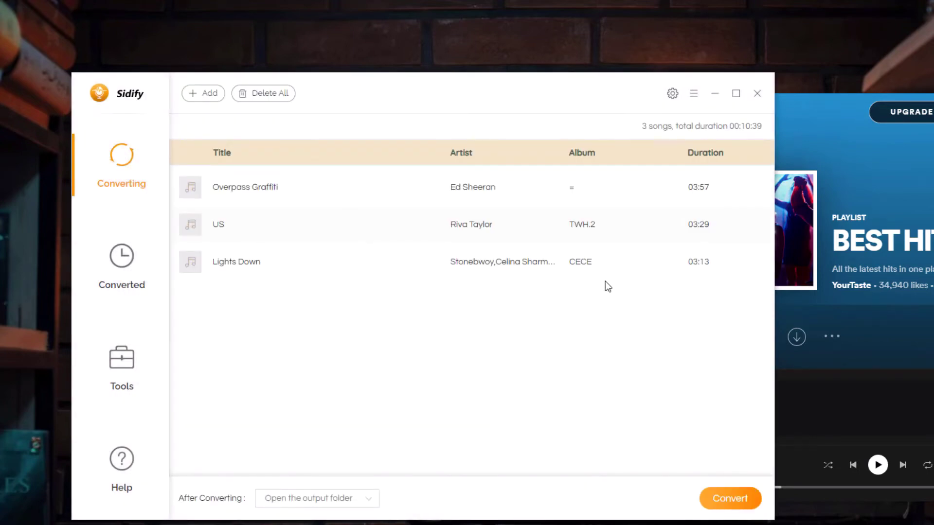
Step: Keep Spotify Record mode with MP3 at 256 kbps and 44.1 kHz, then review output settings
left_click_drag(574, 113, 675, 104)
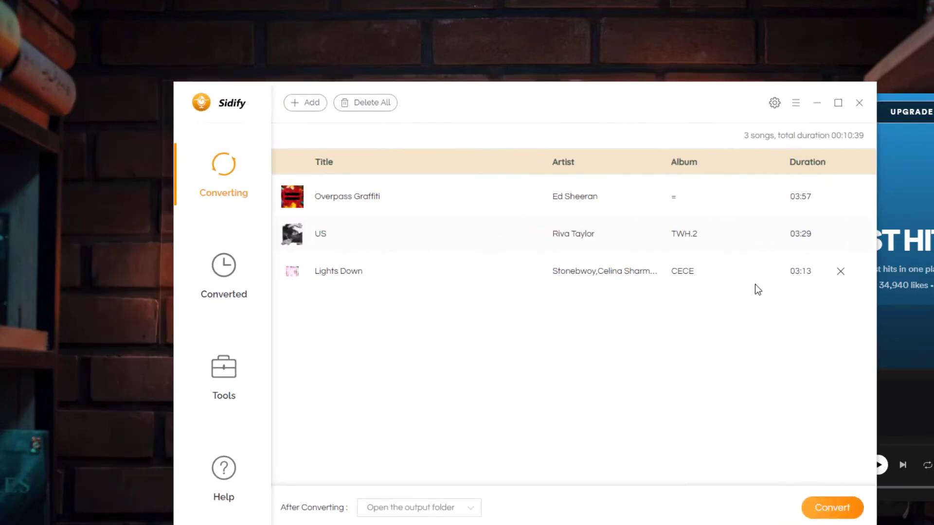
left_click(776, 104)
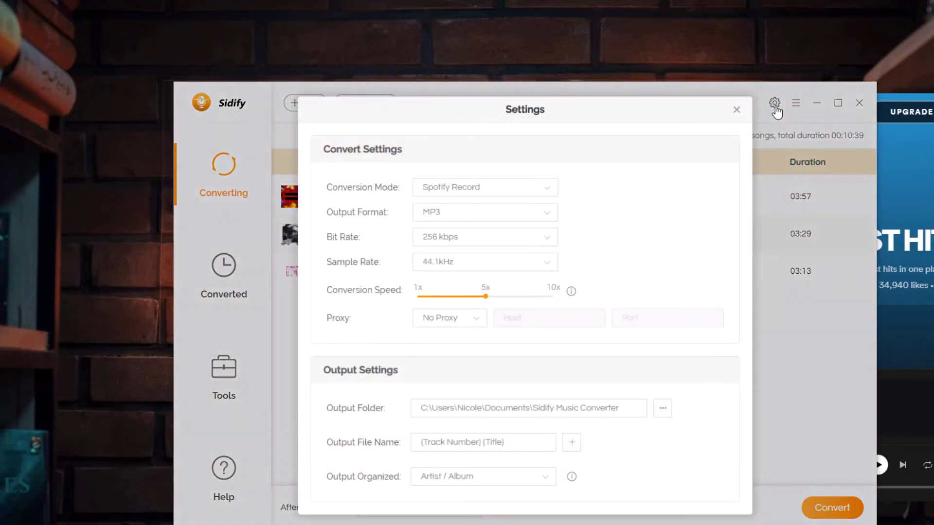
left_click(503, 186)
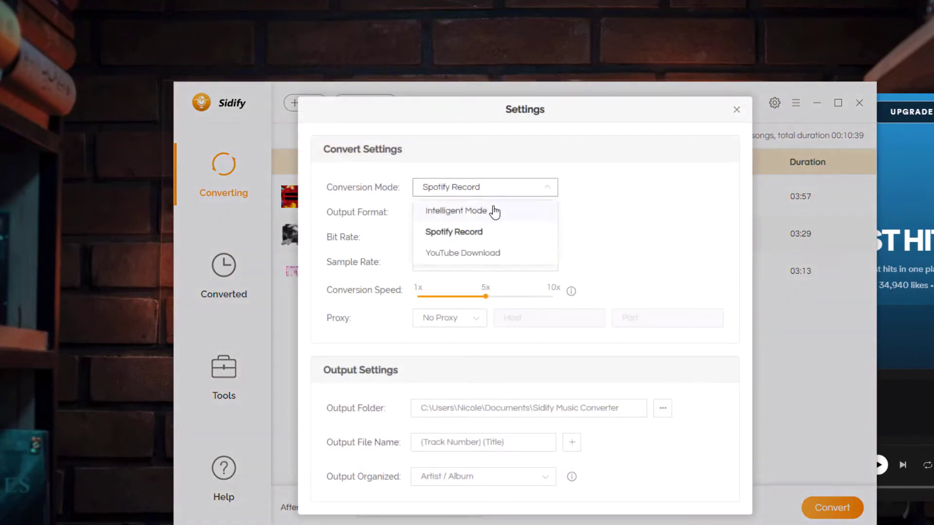
left_click(490, 232)
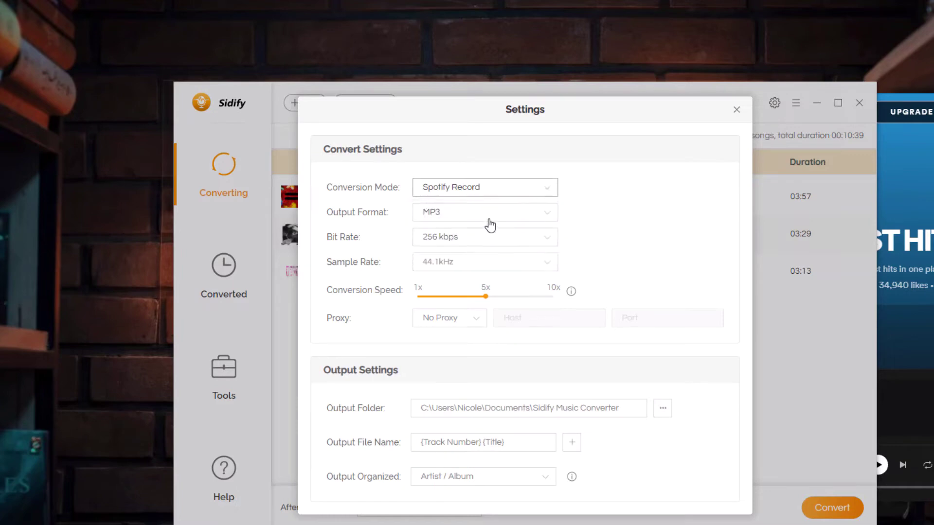
left_click(494, 215)
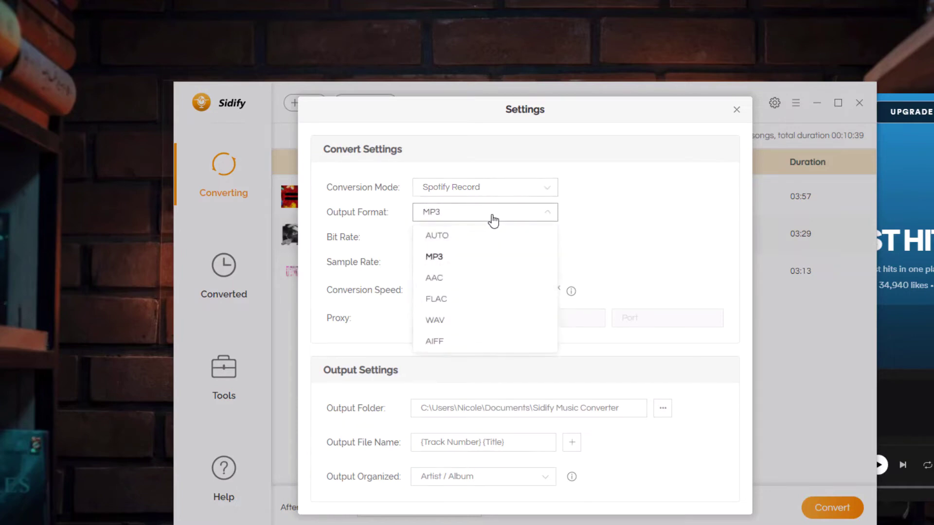
left_click(494, 216)
left_click(488, 237)
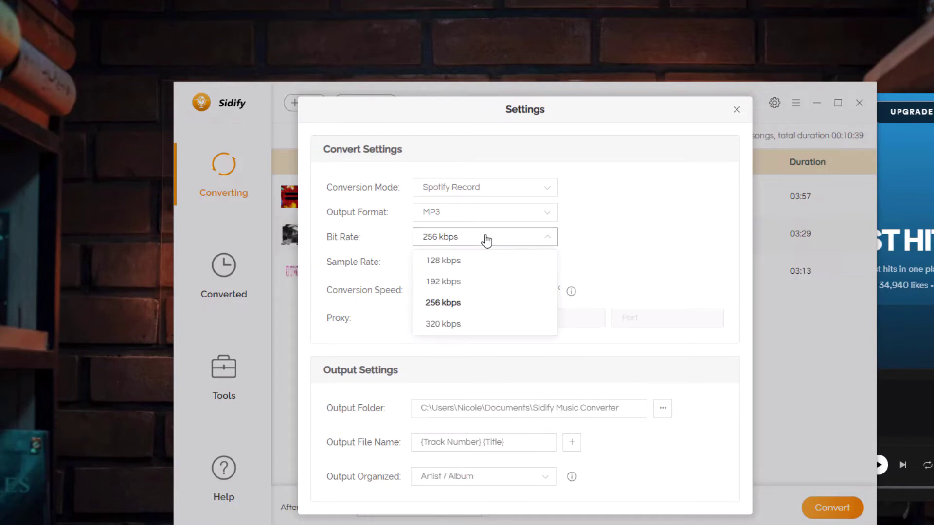
left_click(487, 239)
left_click(479, 262)
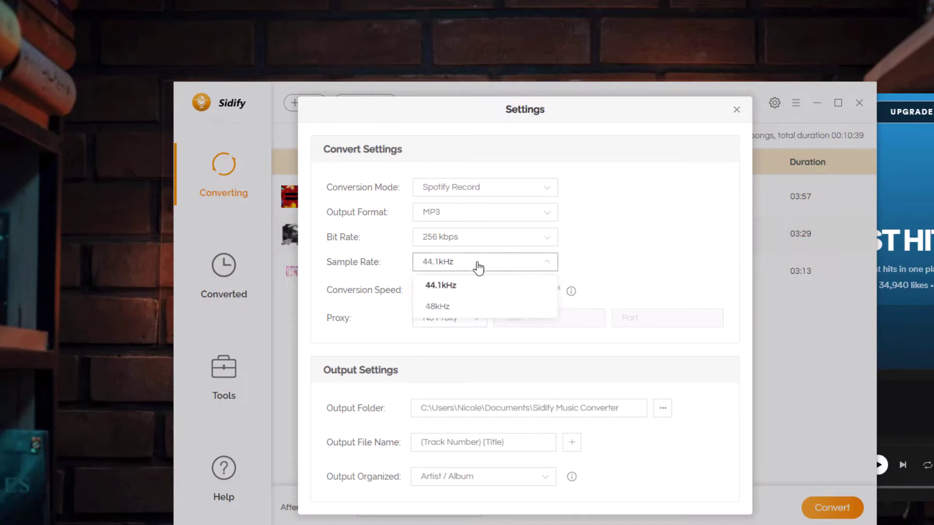
left_click(479, 262)
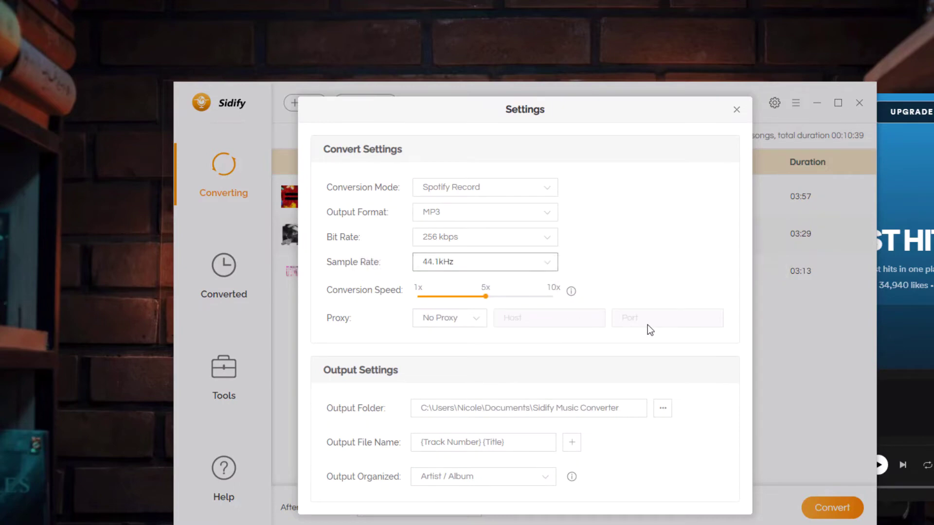
left_click(608, 408)
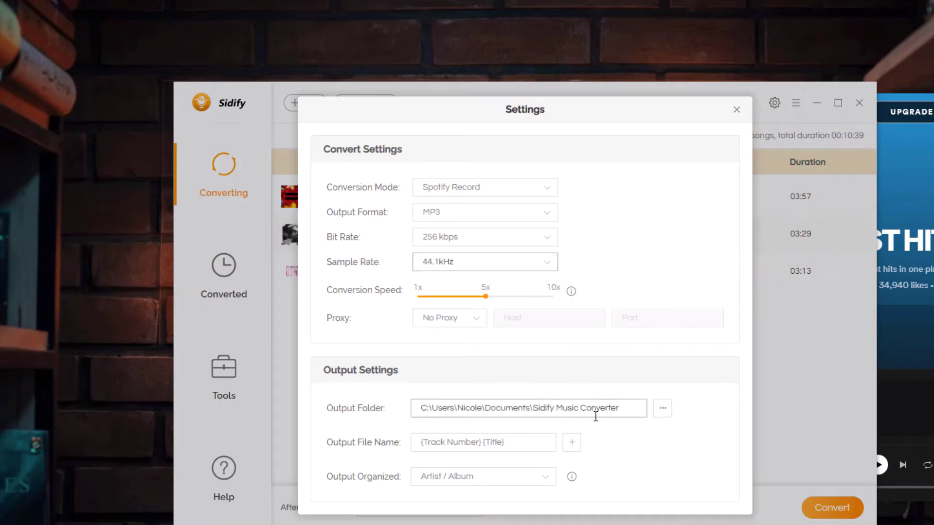
left_click(575, 445)
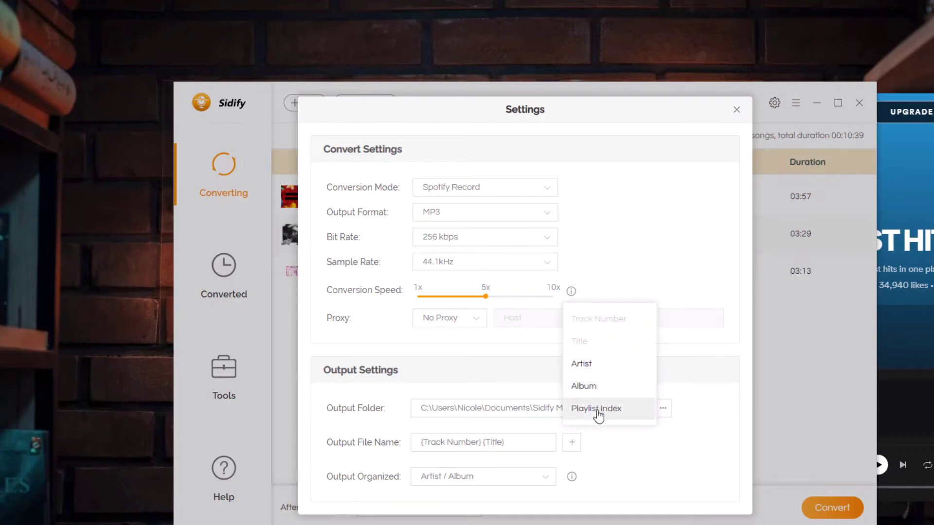
Step: Set Output Organized to None, add Playlist Index to file names, and close Settings
left_click(599, 439)
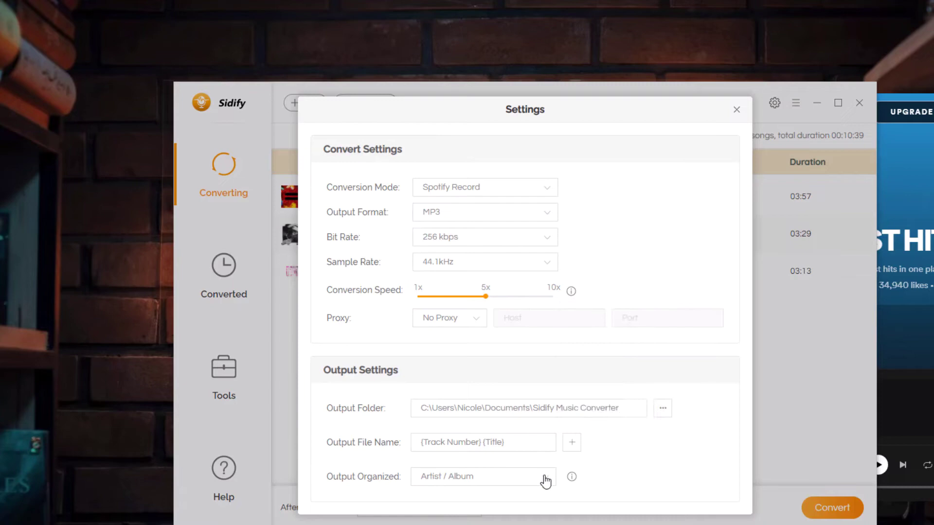
left_click(546, 478)
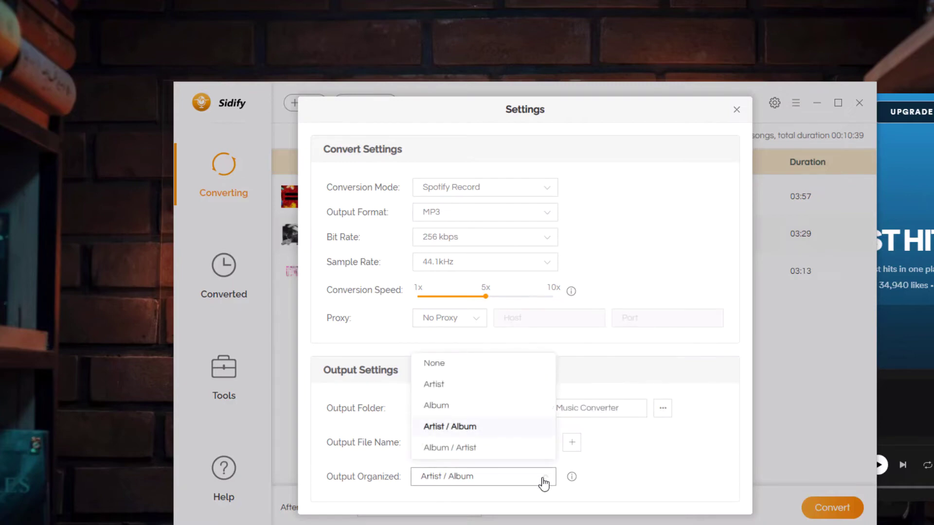
left_click(503, 364)
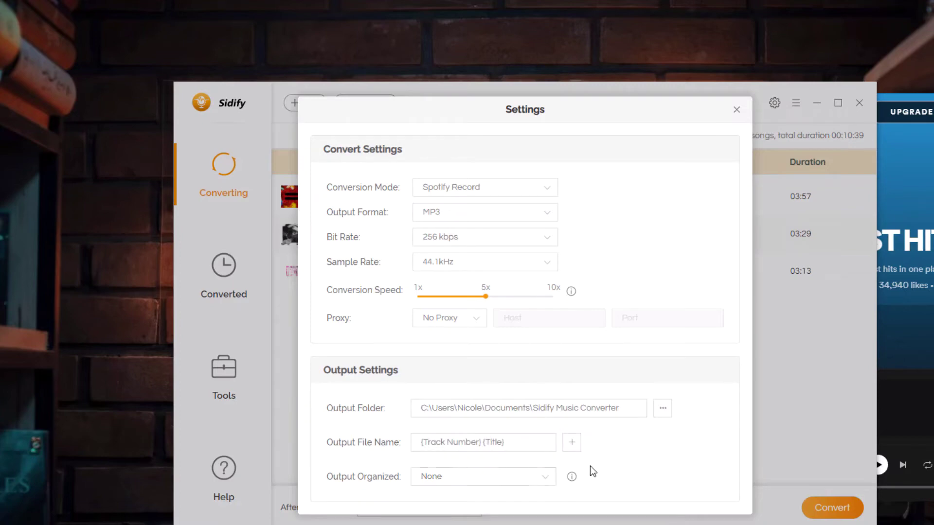
left_click(573, 444)
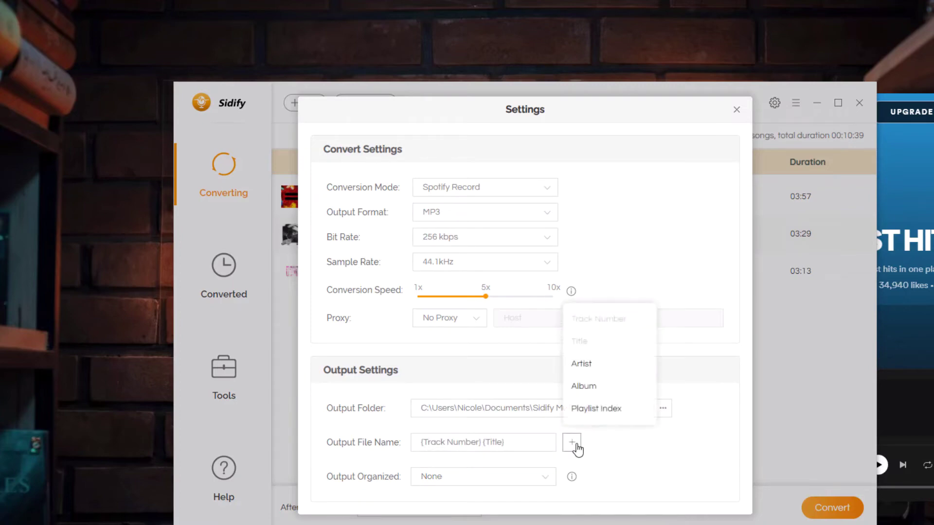
left_click(595, 410)
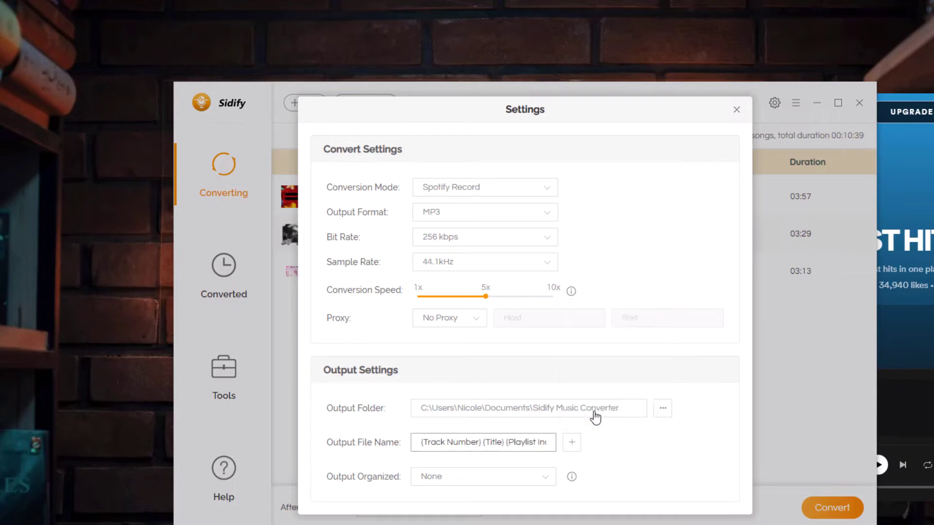
left_click(612, 467)
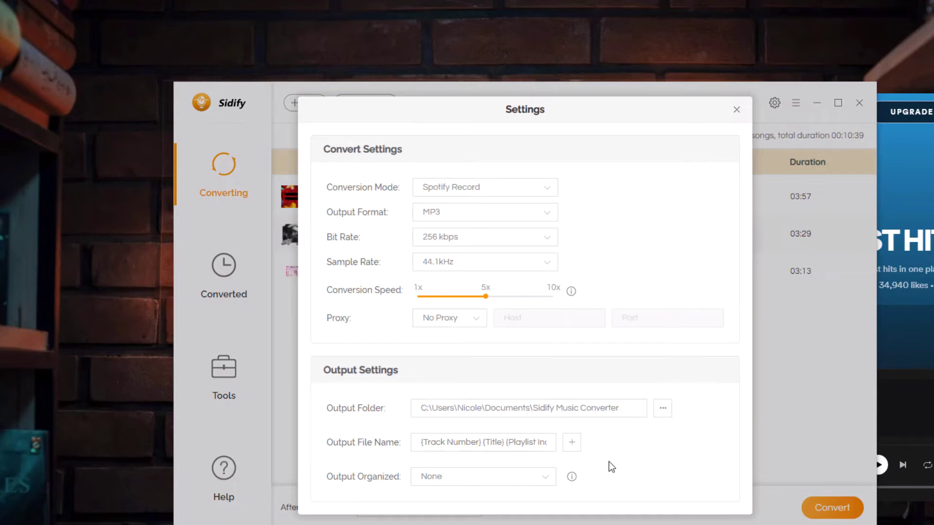
left_click(738, 111)
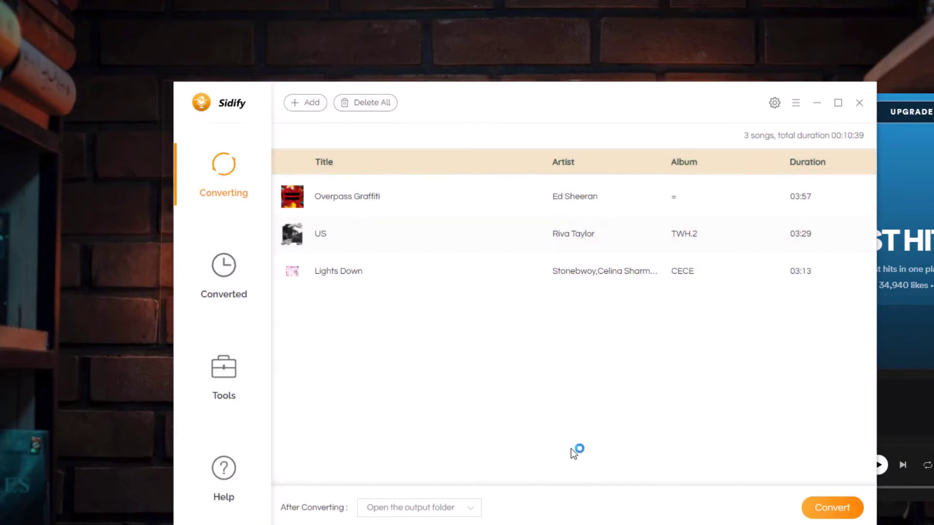
Step: Set After Converting to Do nothing and convert the three queued tracks
left_click(471, 514)
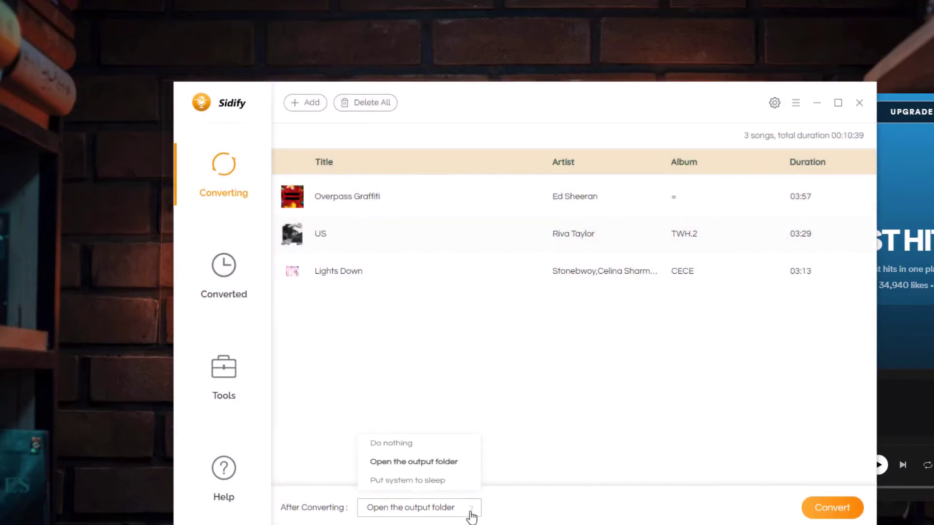
left_click(466, 441)
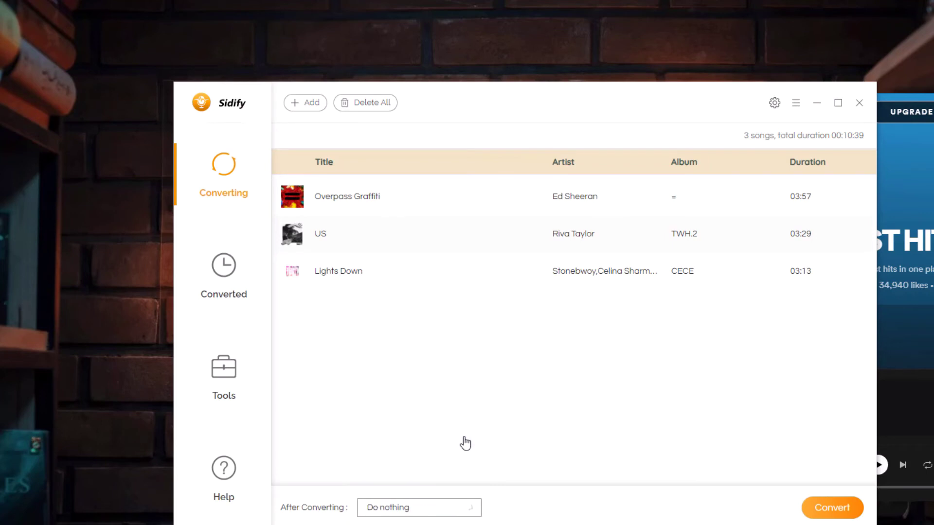
left_click(829, 512)
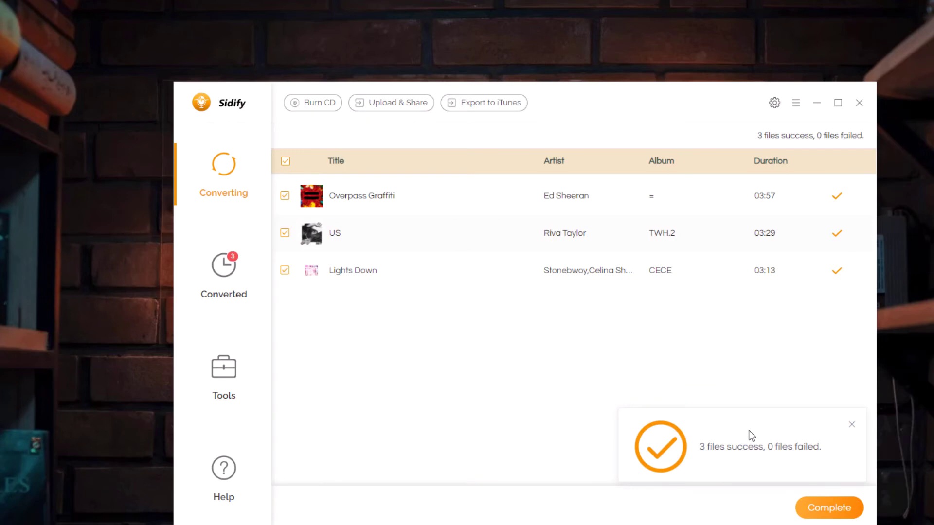
Step: Export all three converted tracks to a new iTunes playlist named 'Spotify tracks'
left_click(234, 285)
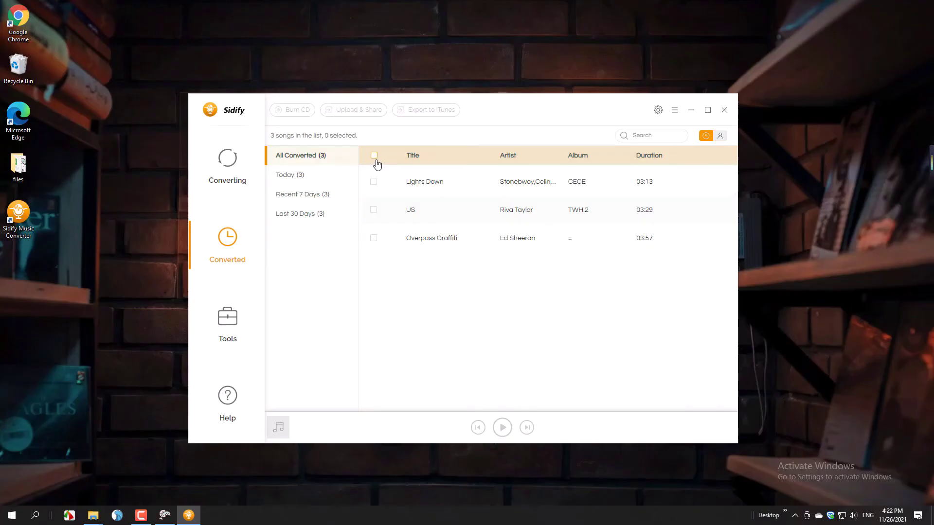
left_click(375, 156)
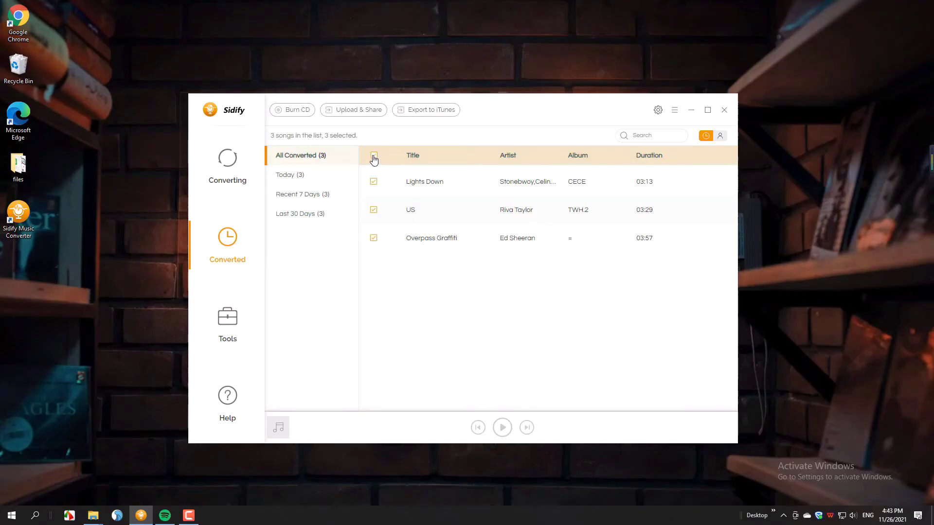
left_click(430, 112)
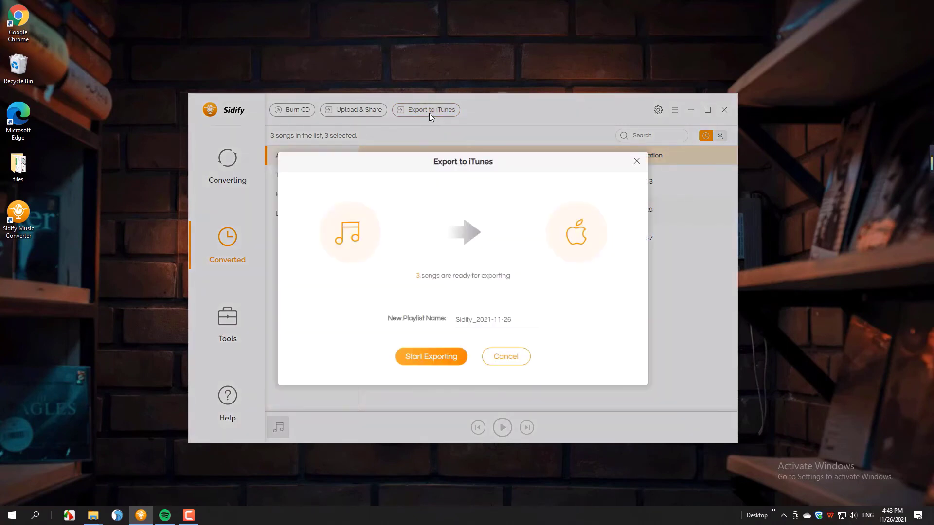
left_click(465, 320)
key("ctrl+a")
type("Spo")
type("tify trac")
type("ks")
left_click(454, 362)
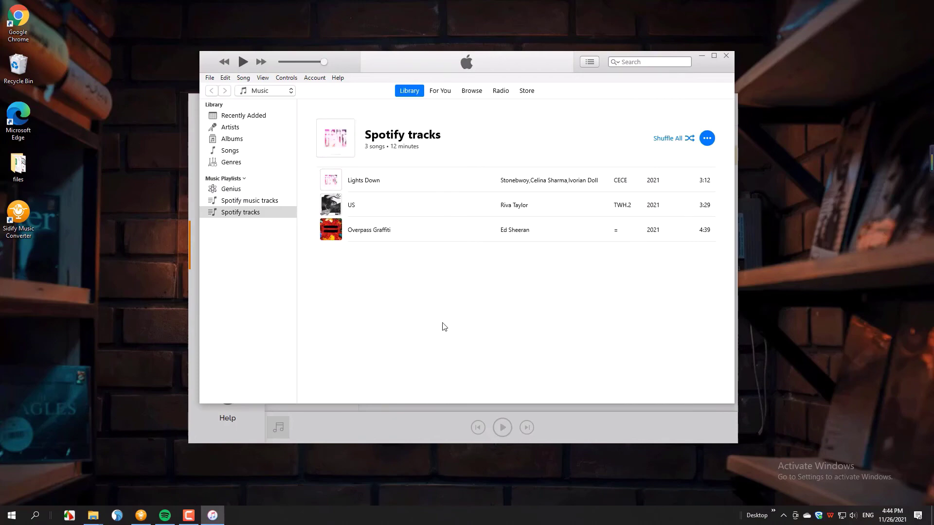
Step: Play Lights Down briefly in iTunes, pause it, and minimize iTunes
left_click(331, 181)
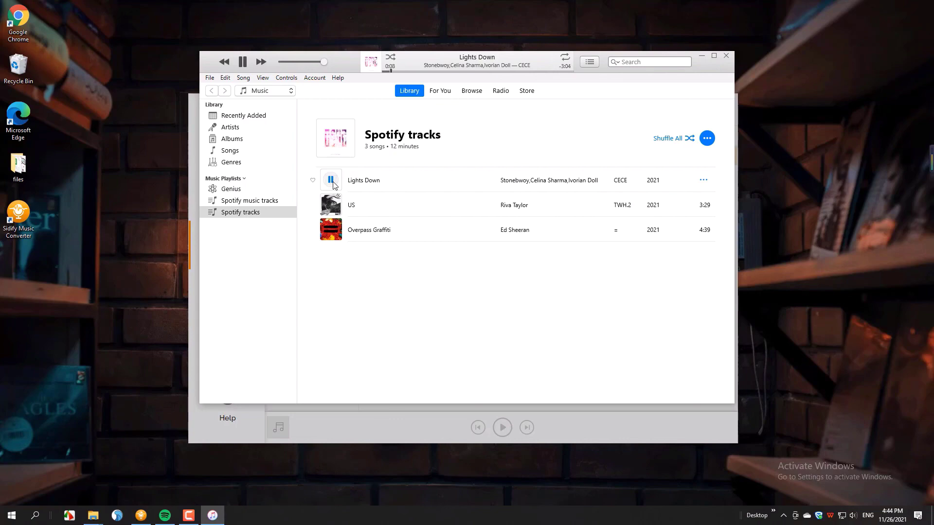
left_click(332, 181)
left_click(704, 57)
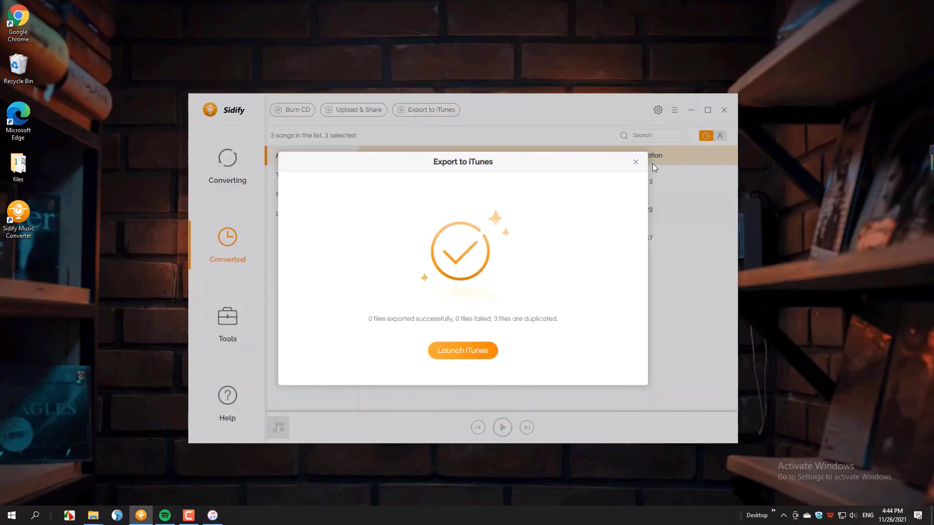
Step: Close the Export to iTunes results dialog and the Sidify window
left_click(635, 163)
left_click(725, 110)
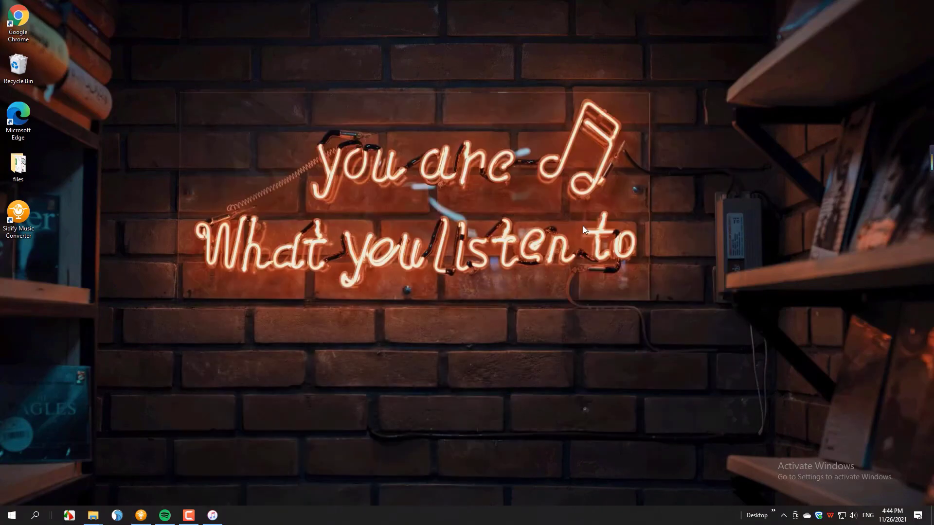